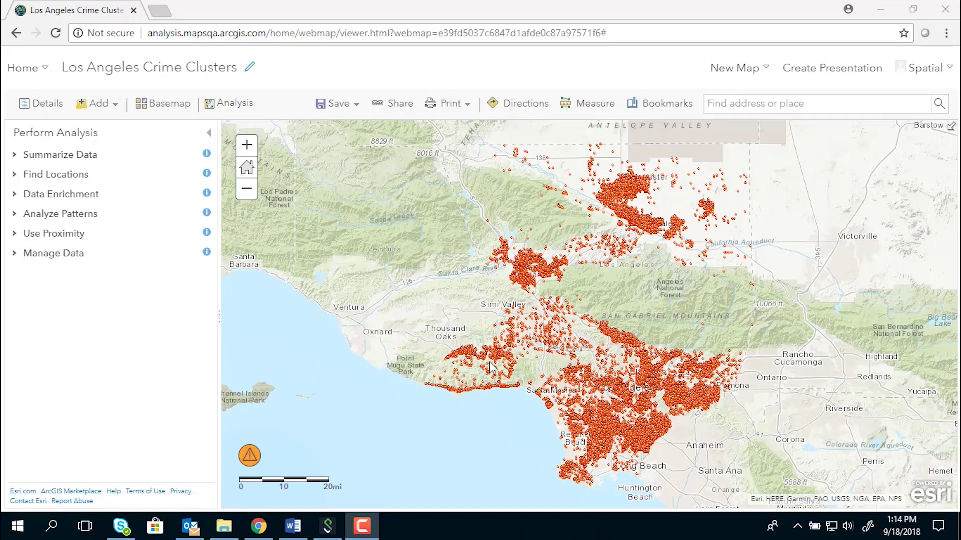
- Open the Find Point Clusters analysis tool and choose Crime Incidents - Los Angeles as the layer to cluster
click(52, 220)
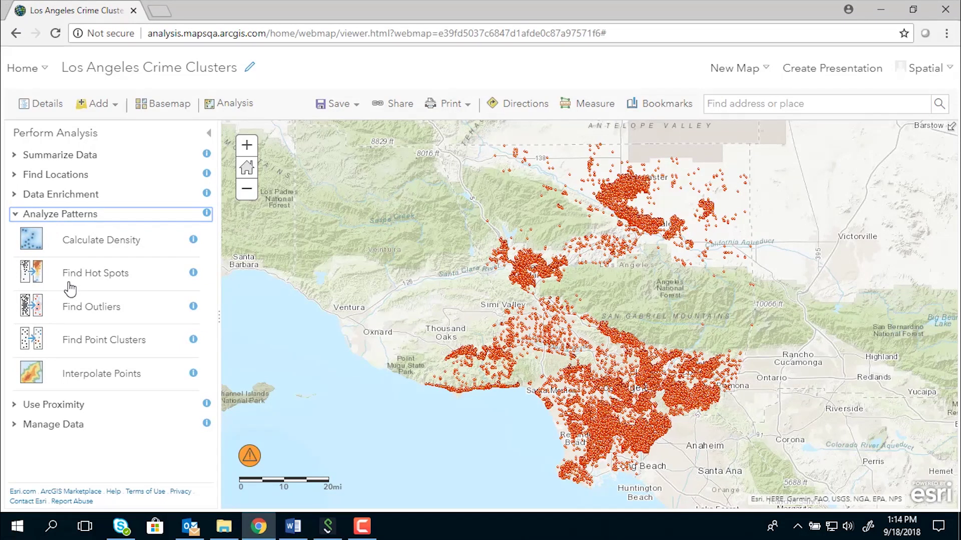
click(78, 344)
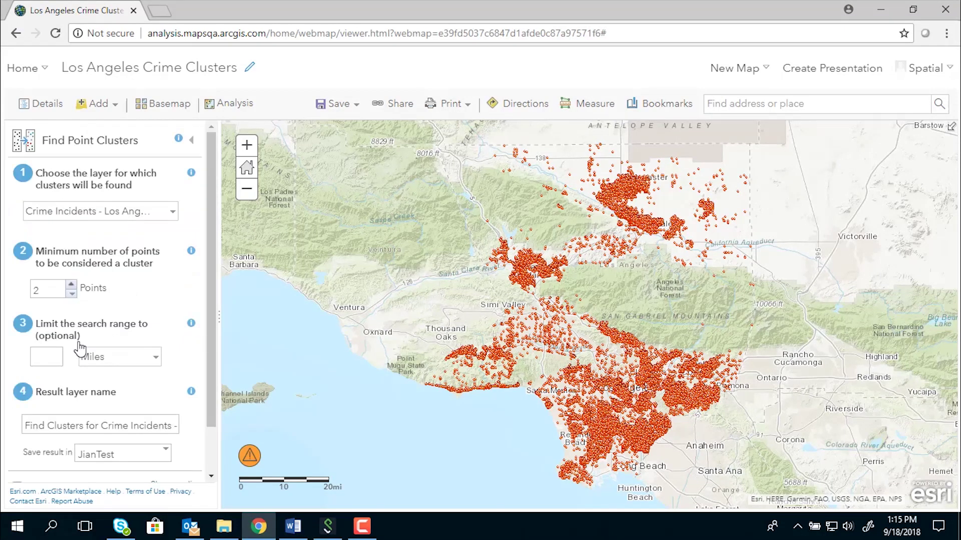
click(173, 211)
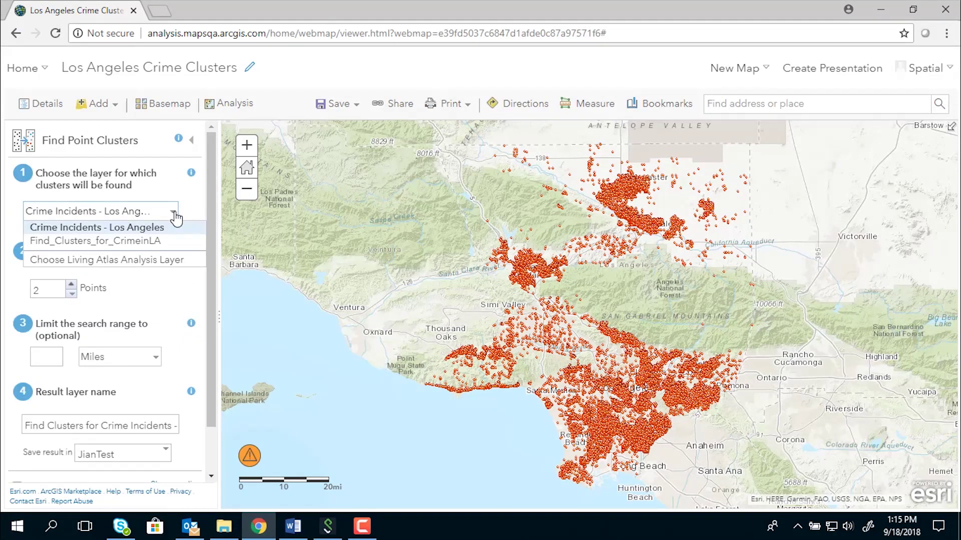
click(127, 228)
- Set the minimum number of points to be considered a cluster to 150 and run the analysis
drag(210, 220, 212, 287)
click(43, 242)
drag(43, 241, 2, 239)
text(150)
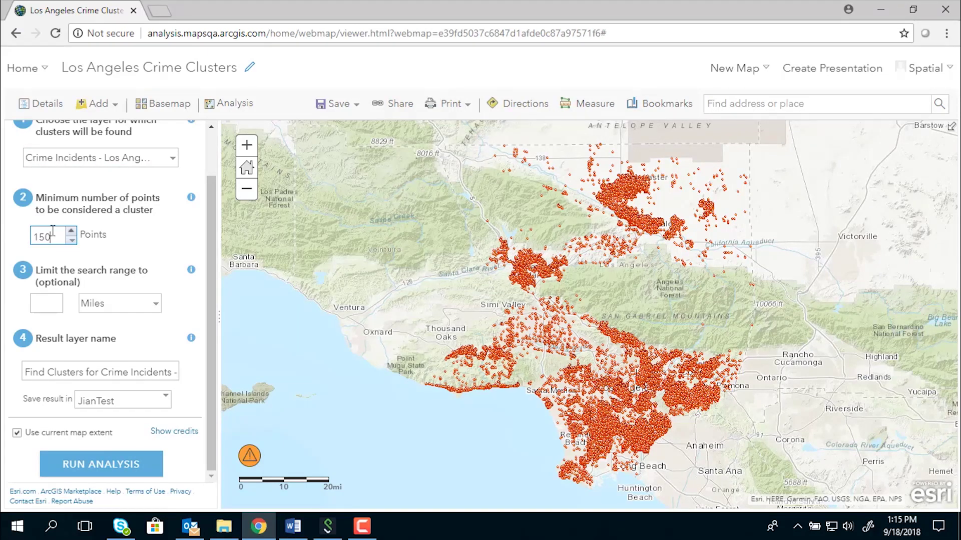
click(111, 465)
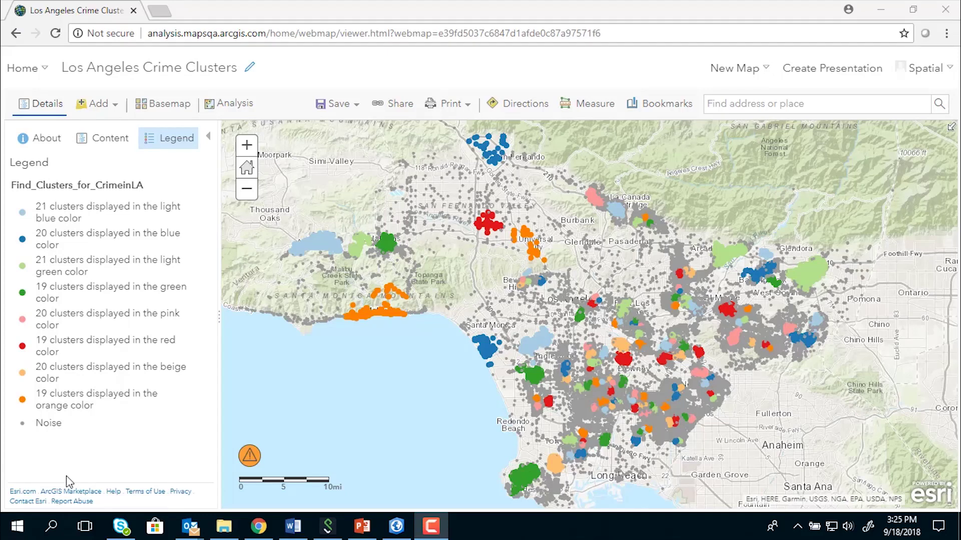
- Zoom the map to the bookmarked place Downtown
click(655, 106)
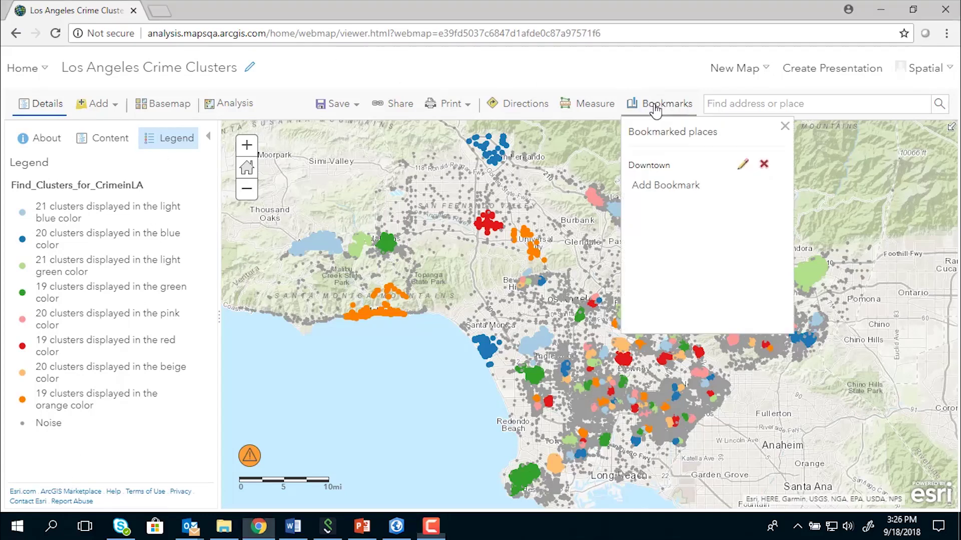
click(651, 166)
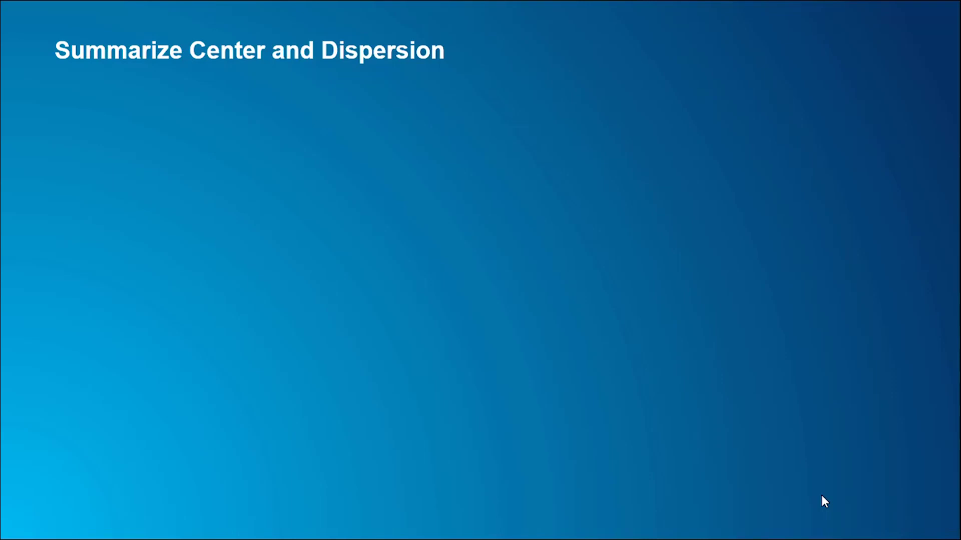
key(Right)
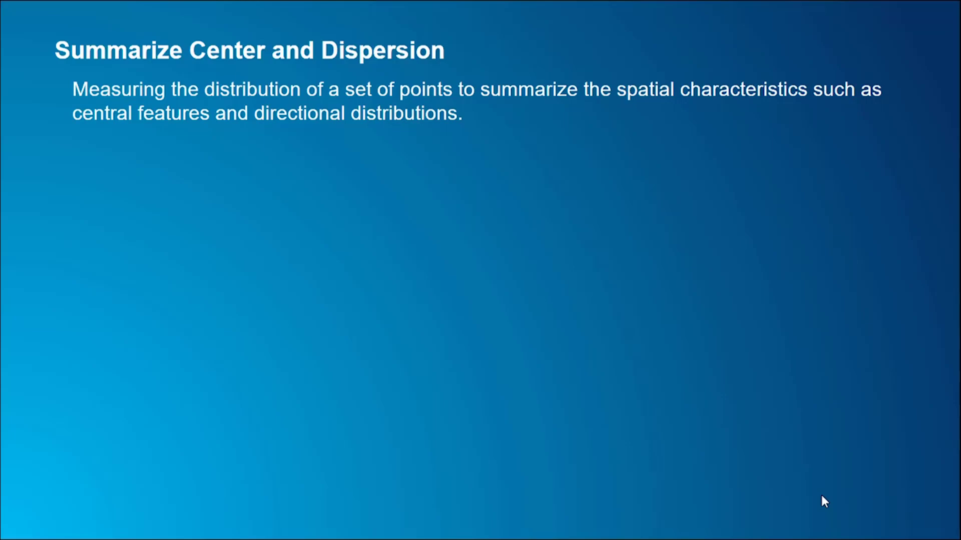
click(821, 495)
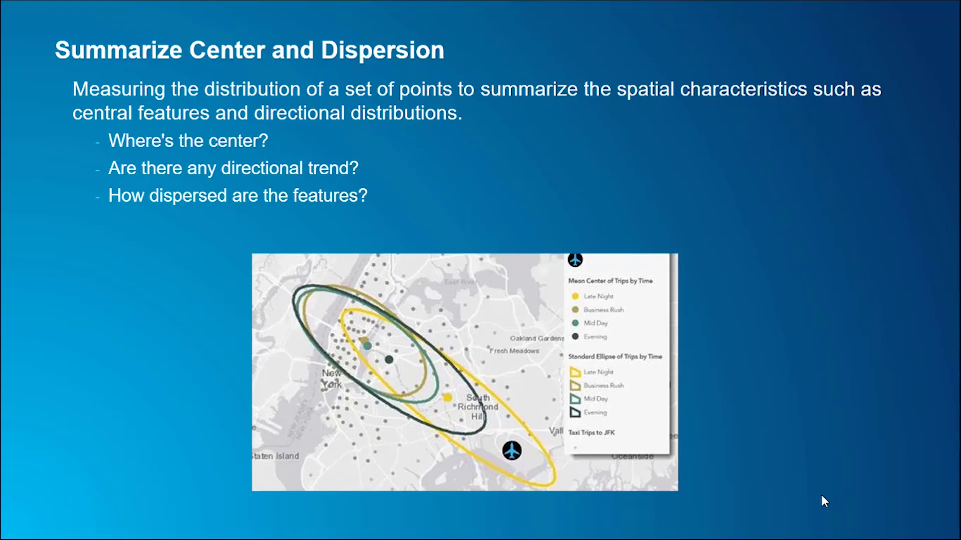
key(alt+Tab)
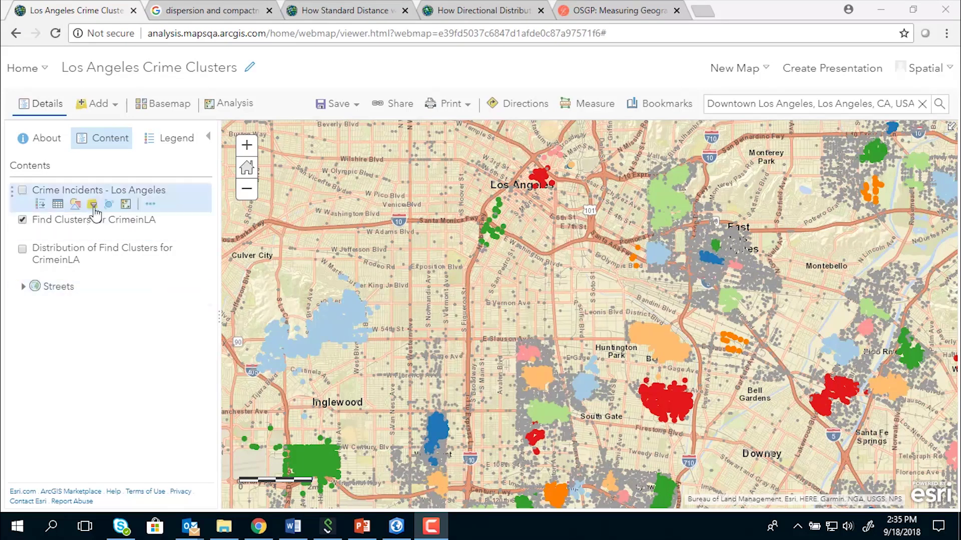
- Filter the Find Clusters for CrimeinLA layer to features whose Cluster ID is not the unique value -1
click(92, 235)
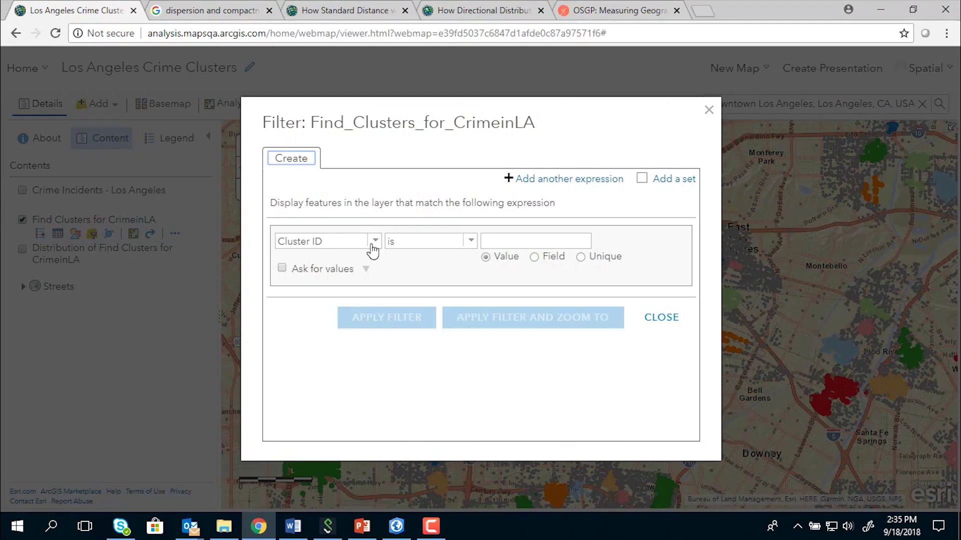
click(470, 242)
click(423, 276)
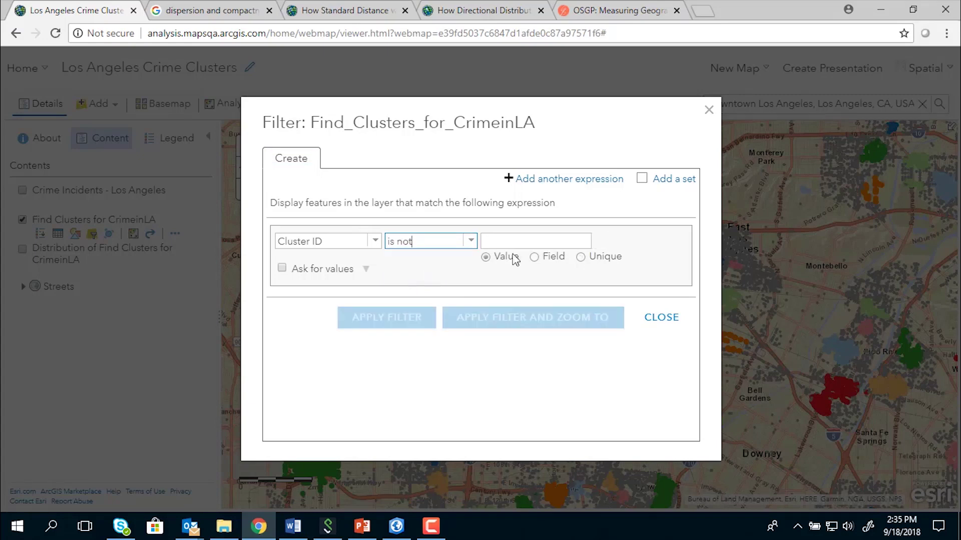
click(581, 257)
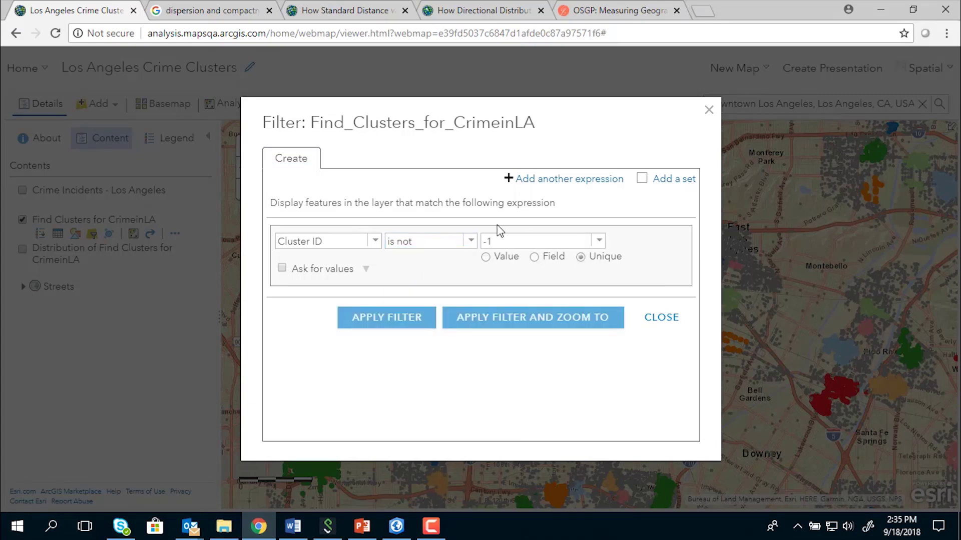
click(373, 319)
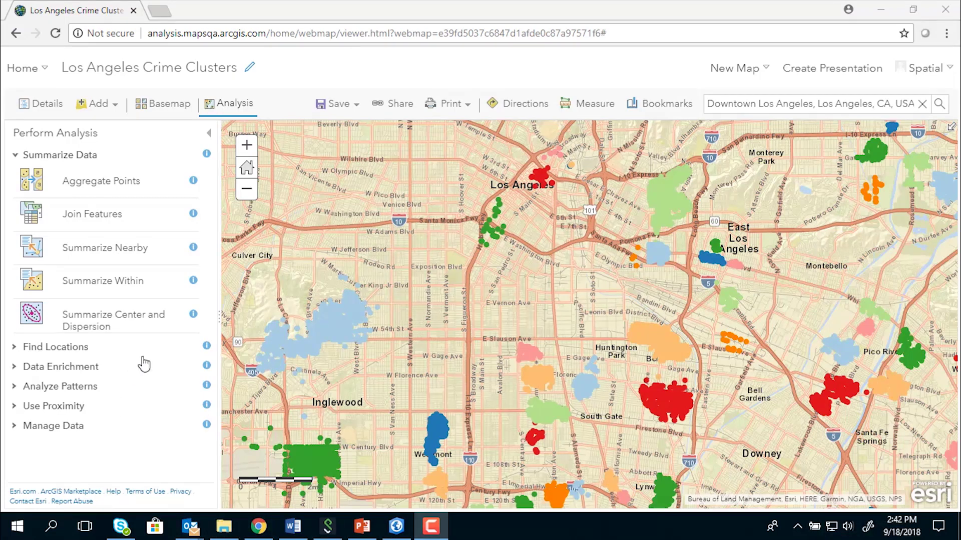
- Set up Summarize Center and Dispersion for the Find_Clusters_for_CrimeinLA layer, with only the 1SD ellipse as summary type
click(142, 329)
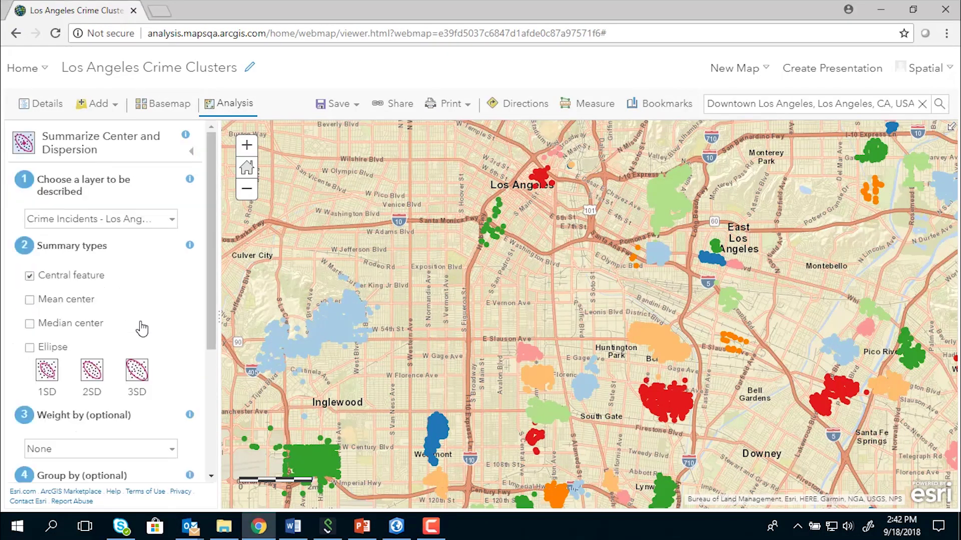
click(173, 222)
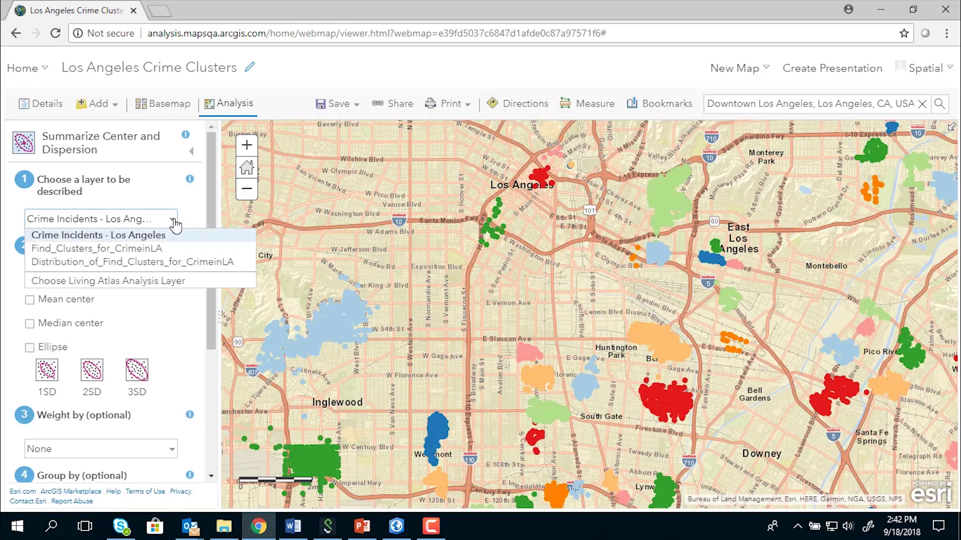
click(137, 254)
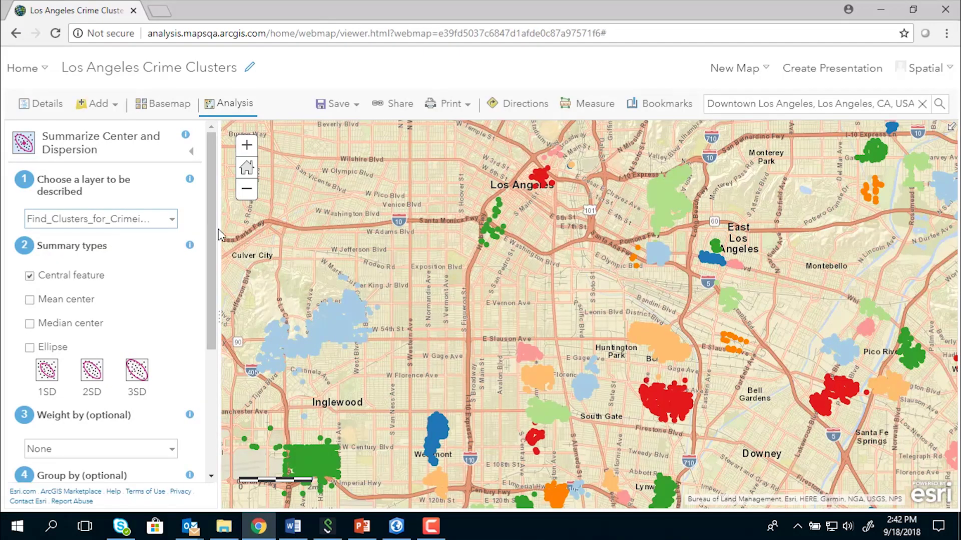
drag(206, 233, 210, 289)
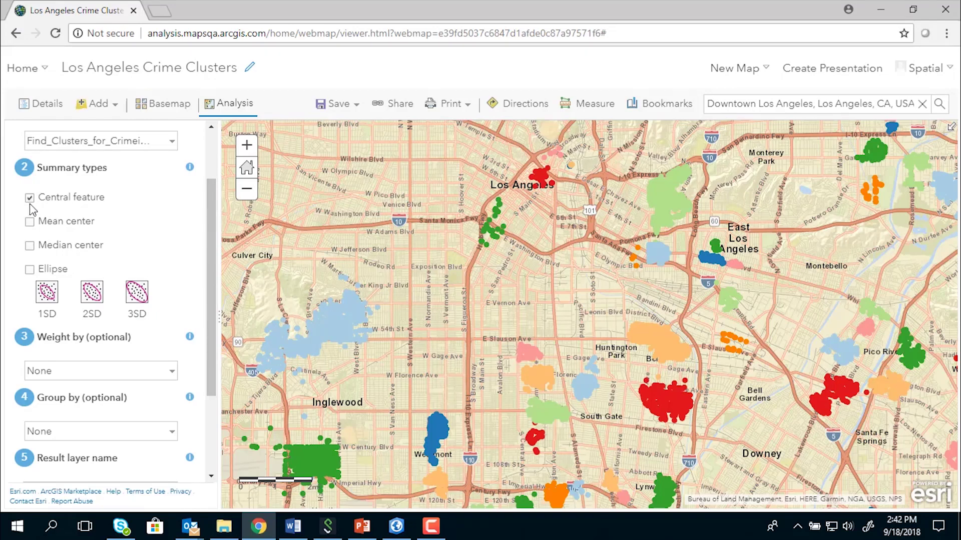
click(29, 270)
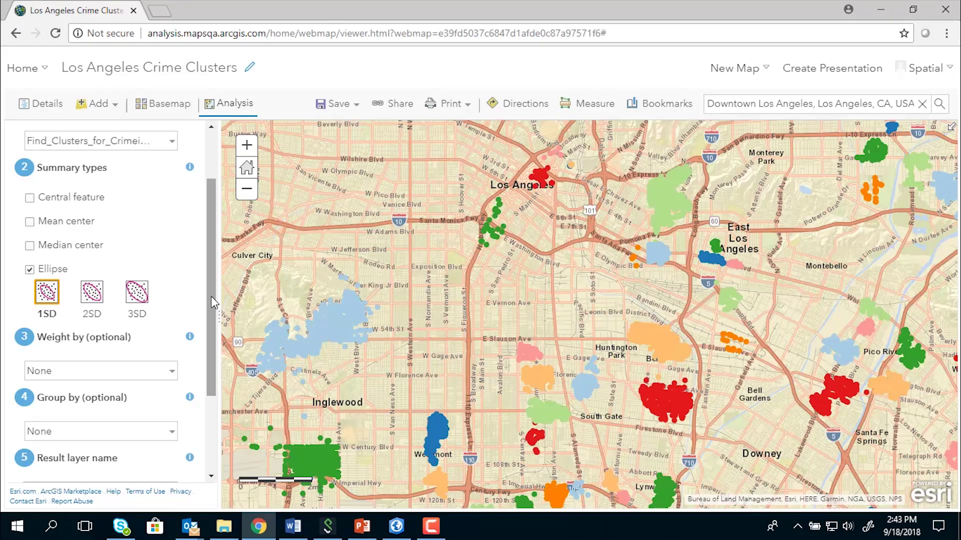
- Group the center and dispersion summary by Cluster ID and run the analysis
drag(211, 297, 205, 349)
click(175, 345)
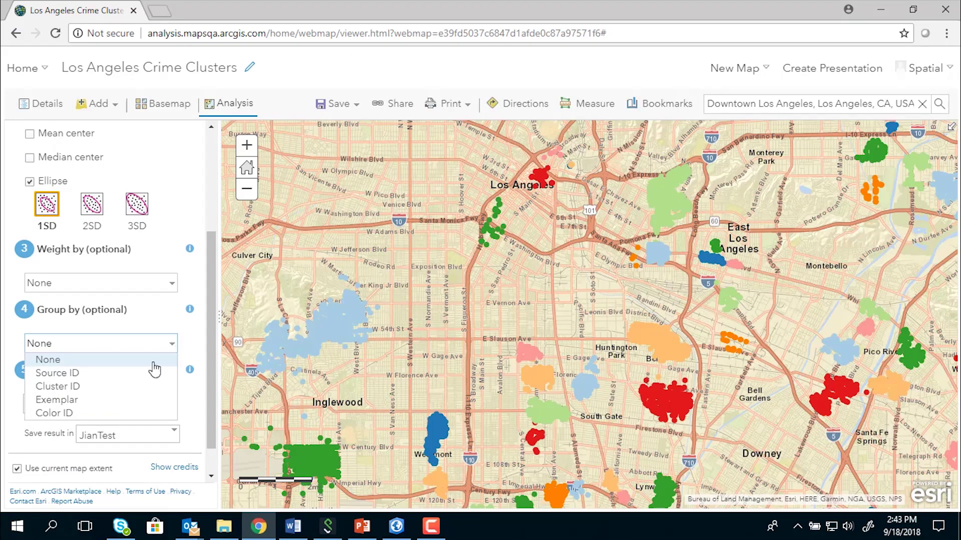
click(113, 387)
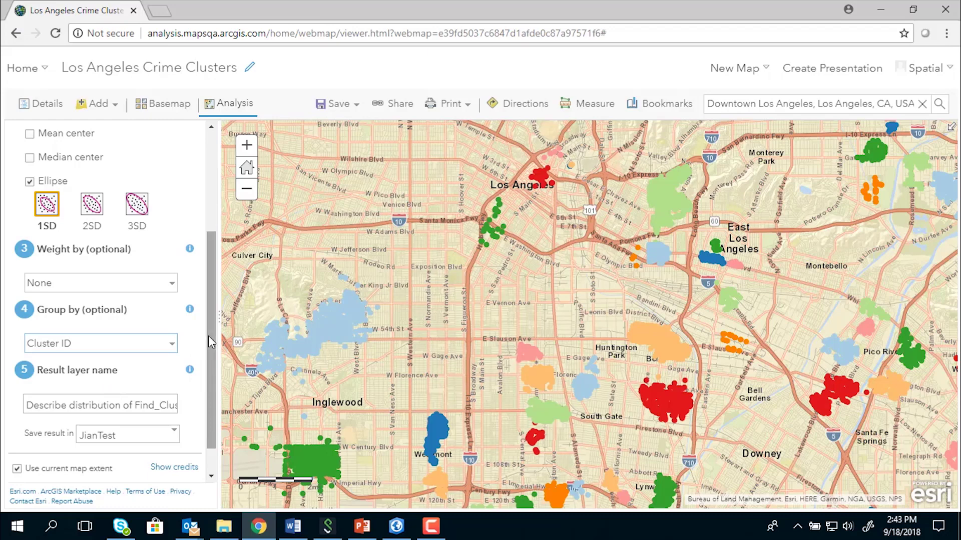
drag(208, 338, 208, 389)
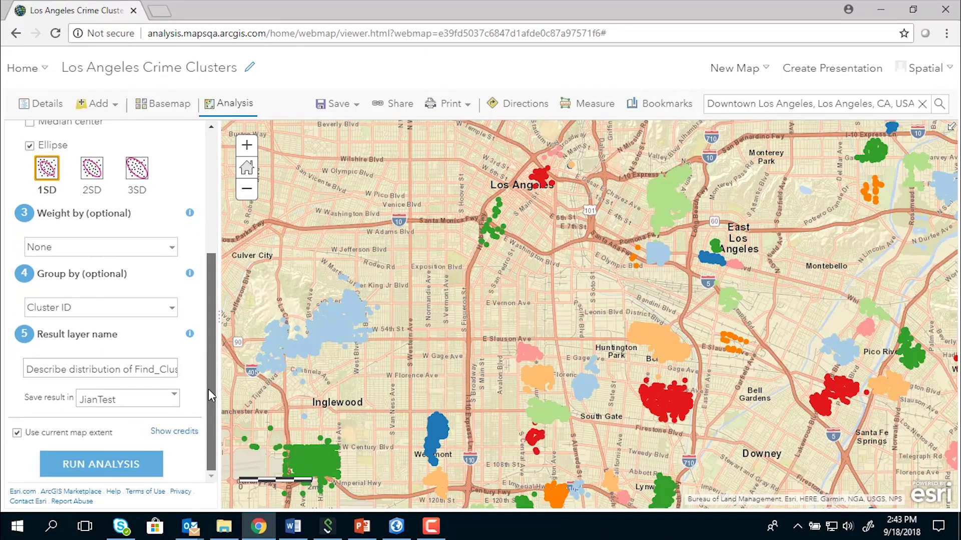
click(112, 465)
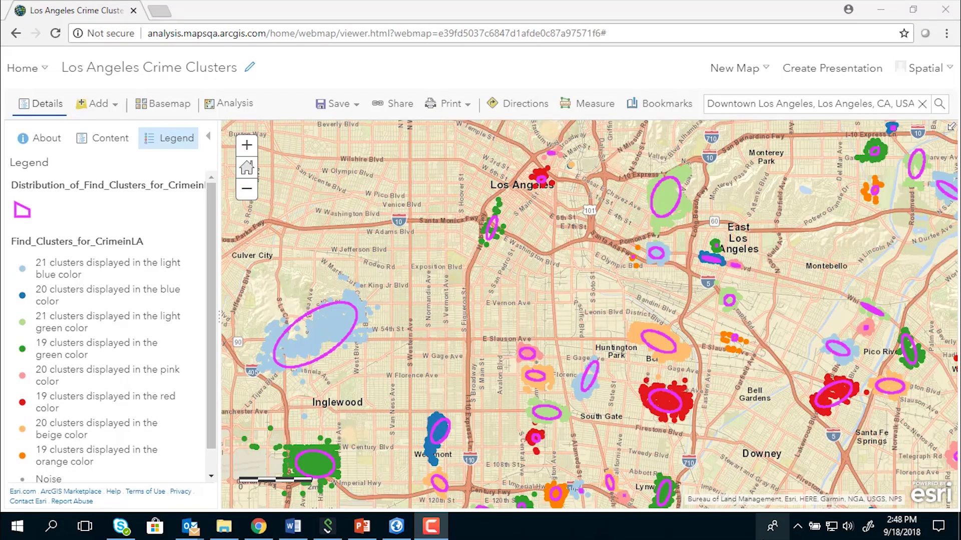
drag(590, 315, 484, 296)
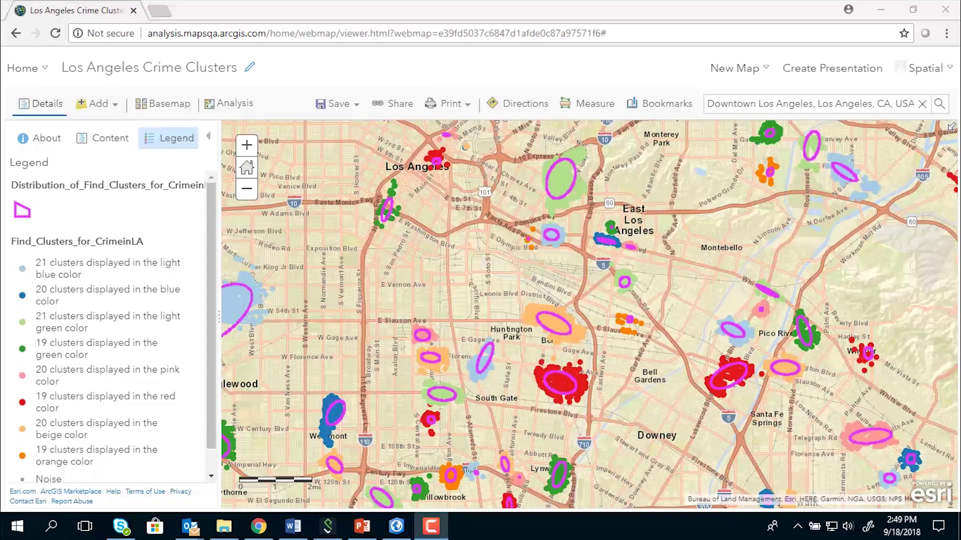